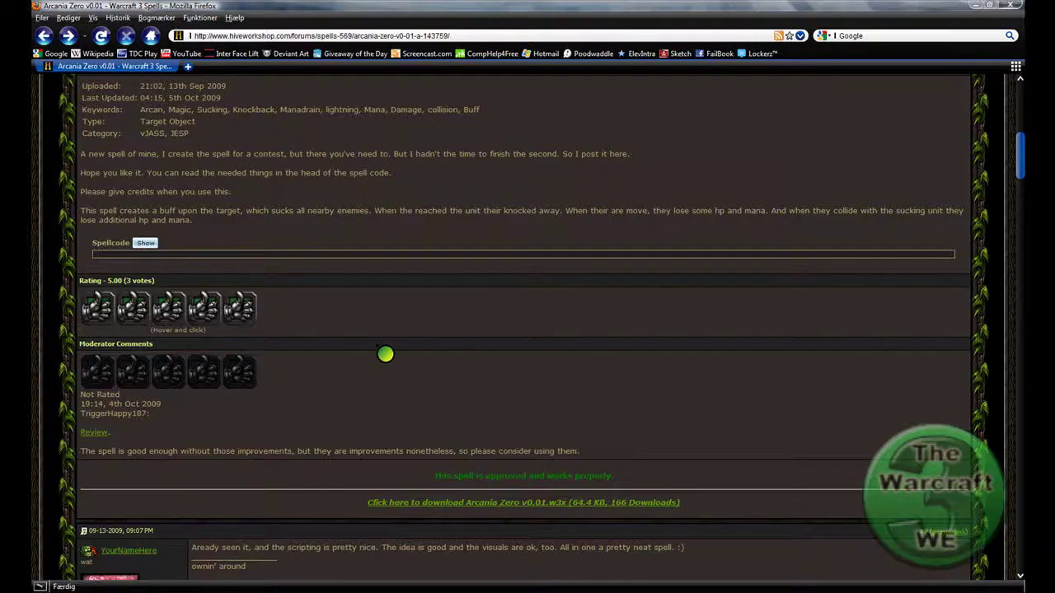
- Scroll the Arcania Zero spell page to bring the Arcania Zero v0.01.w3x download link into view
scroll(384, 356, up, 5)
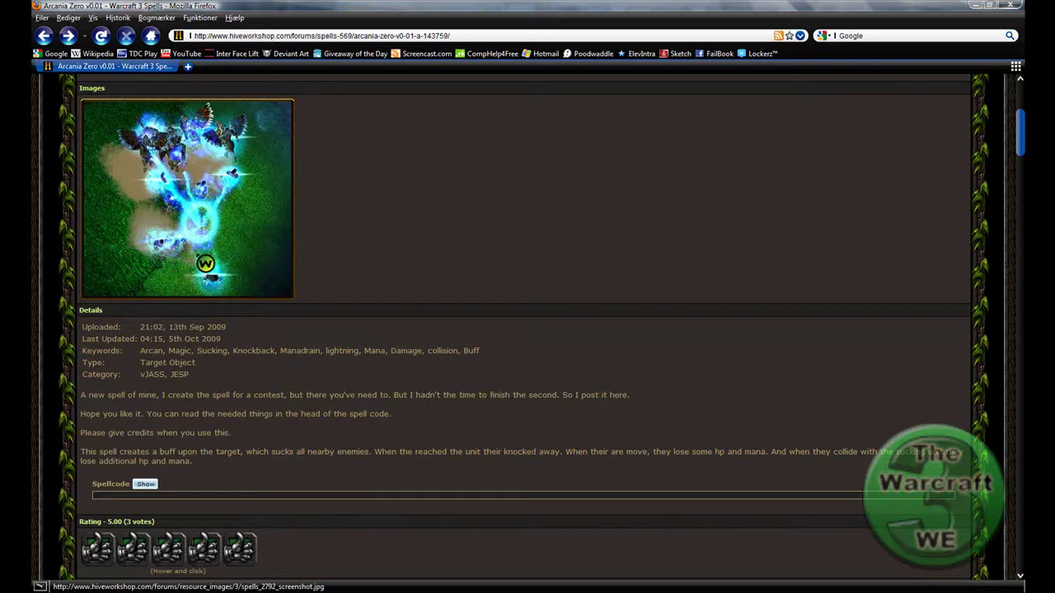
scroll(409, 338, down, 5)
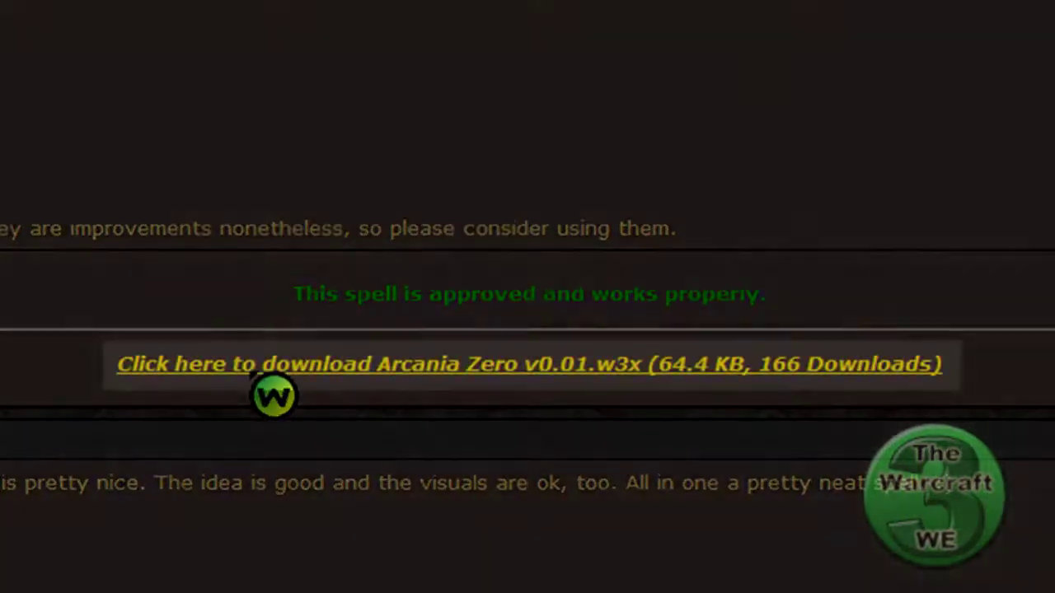
- Download Arcania Zero v0.01.w3x and save it under its default name to Skrivebord
click(273, 394)
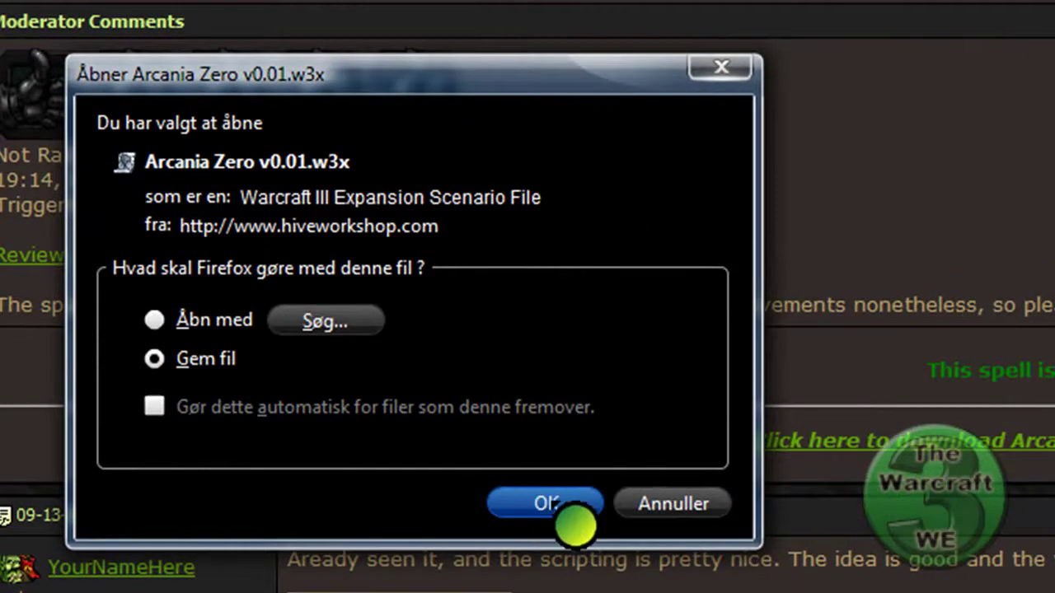
click(574, 521)
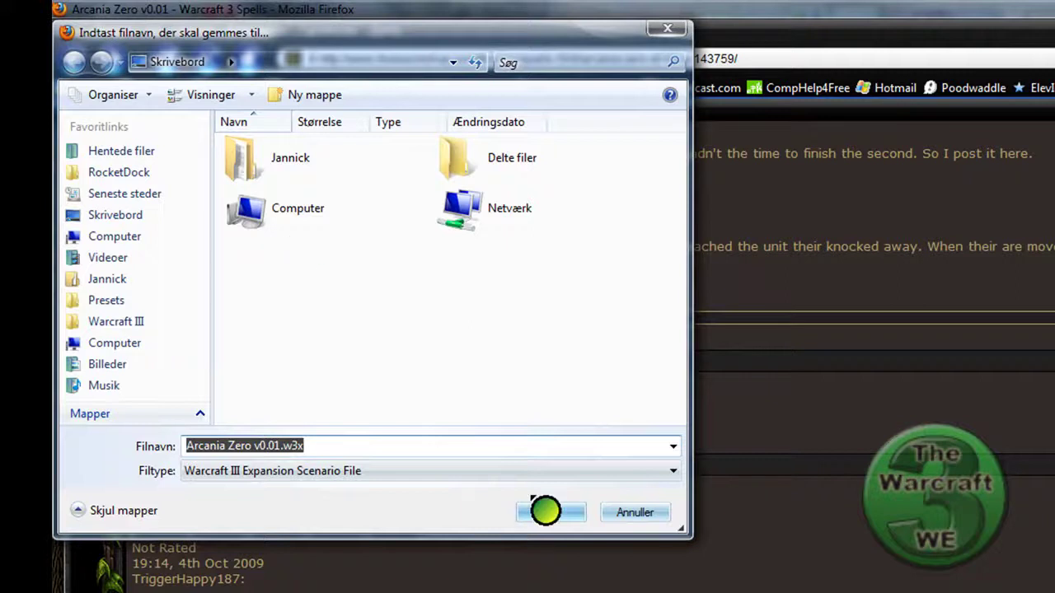
click(565, 519)
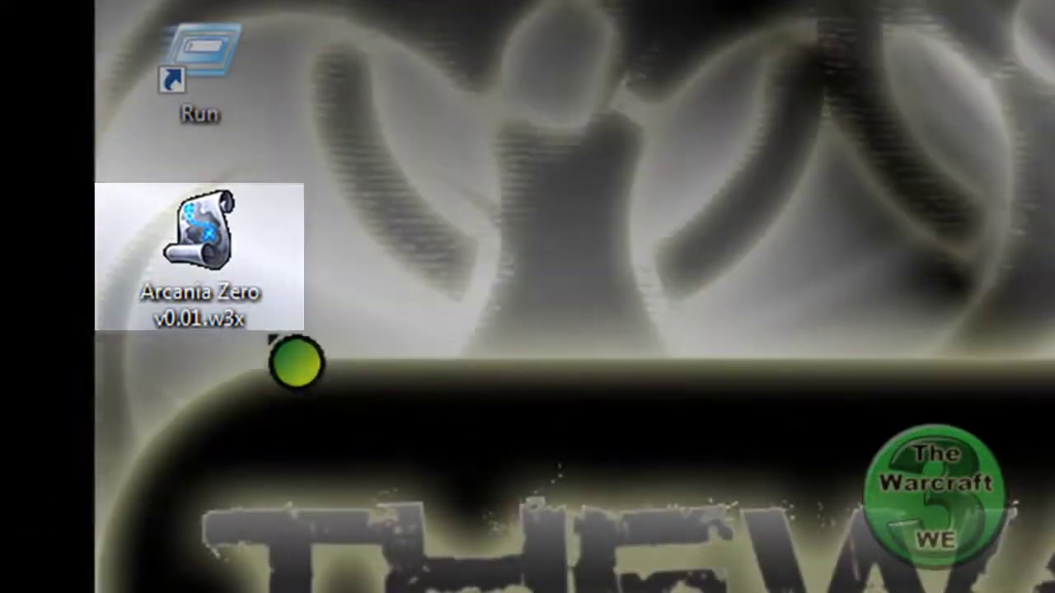
click(297, 363)
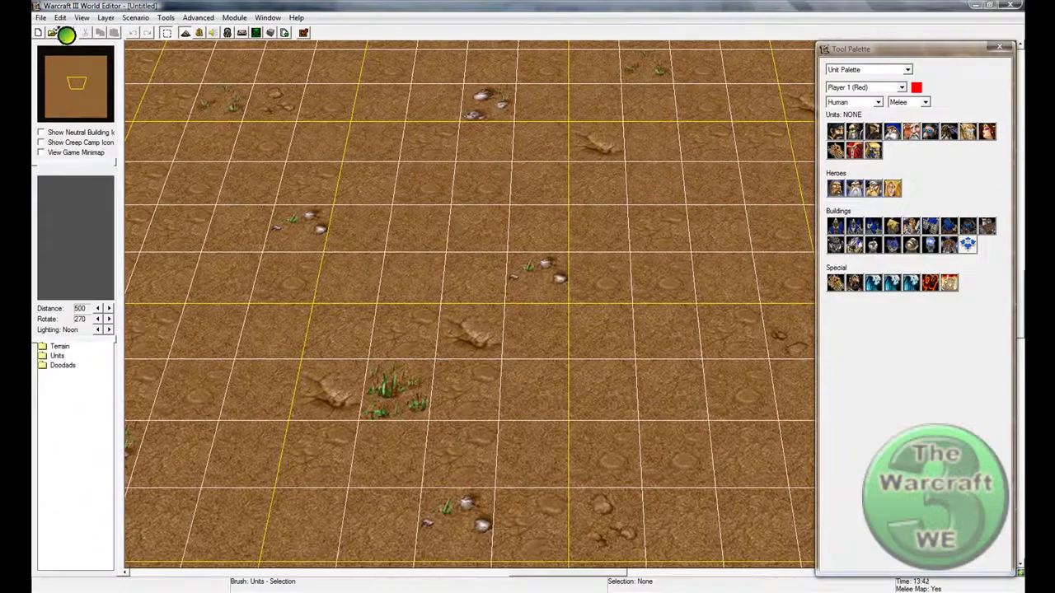
- Load Arcania Zero v0.01.w3x from the Skrivebord folder into the World Editor
click(52, 32)
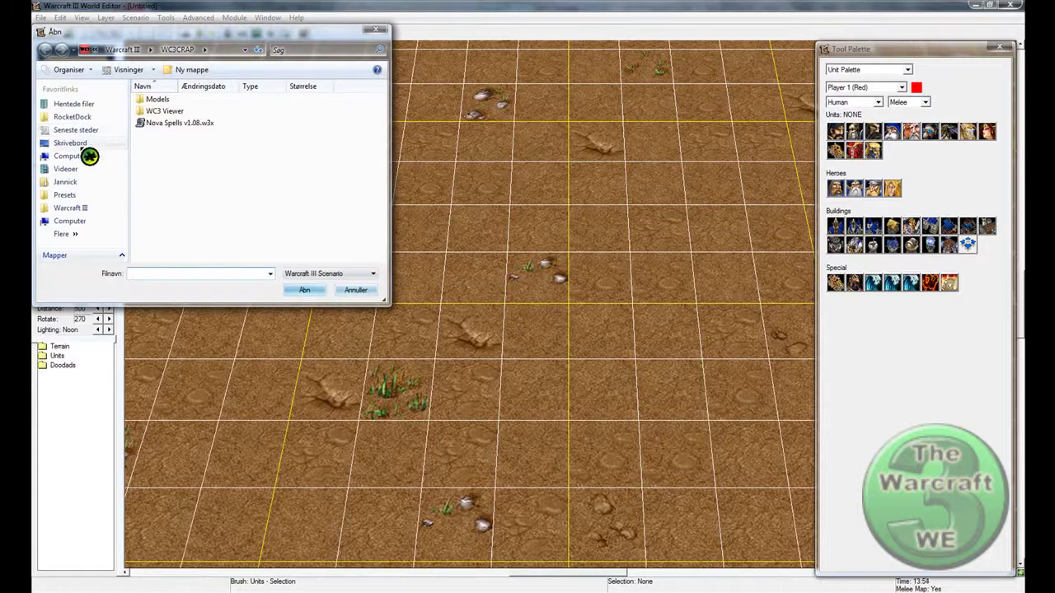
click(79, 143)
double_click(211, 239)
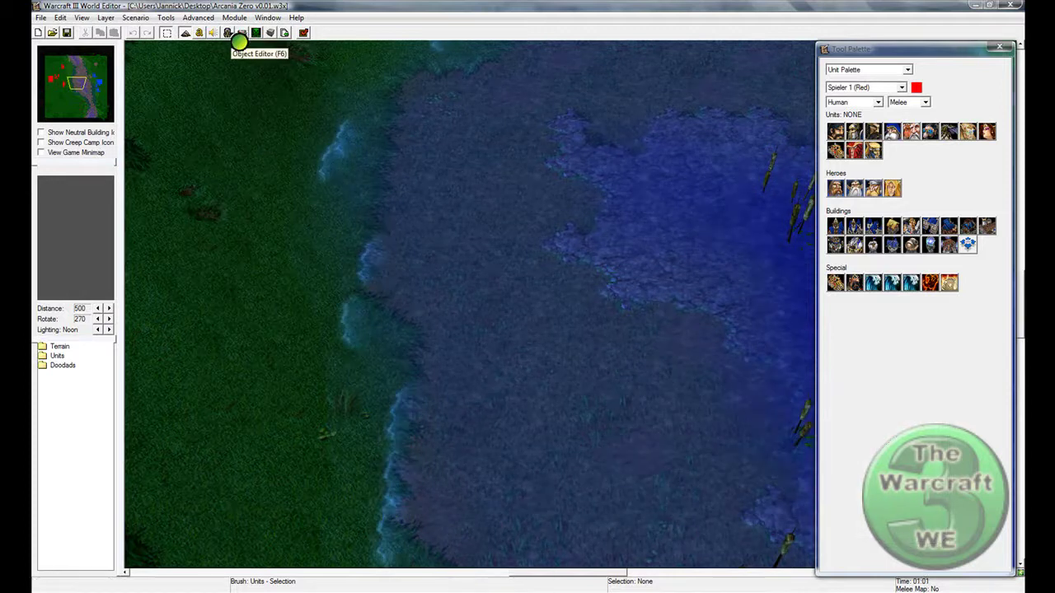
- Copy the Mr. Dualcore hero from the Object Editor's Custom Units, then leave the Object Editor
click(237, 34)
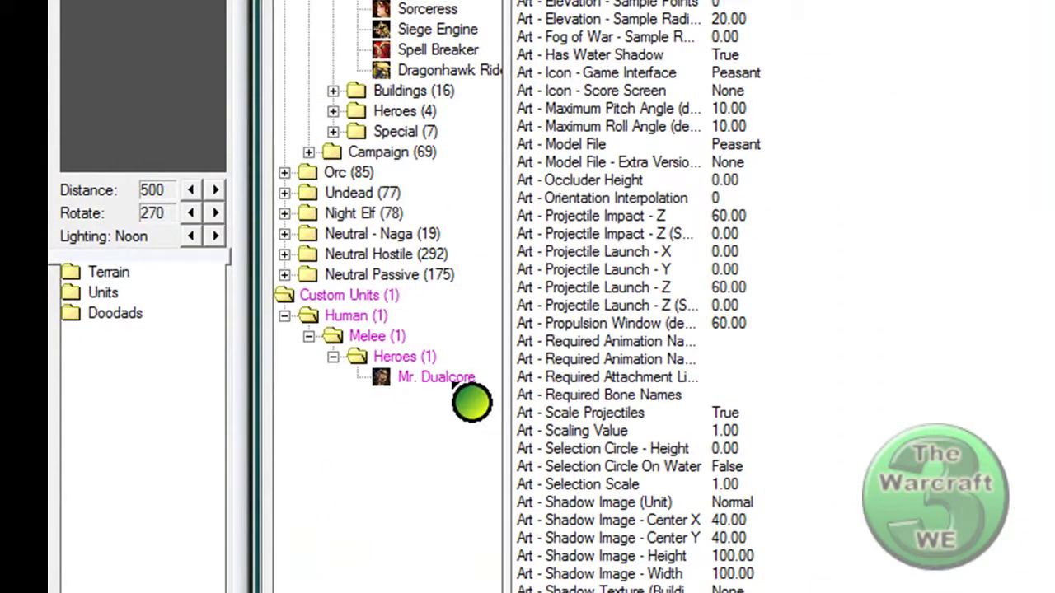
click(453, 381)
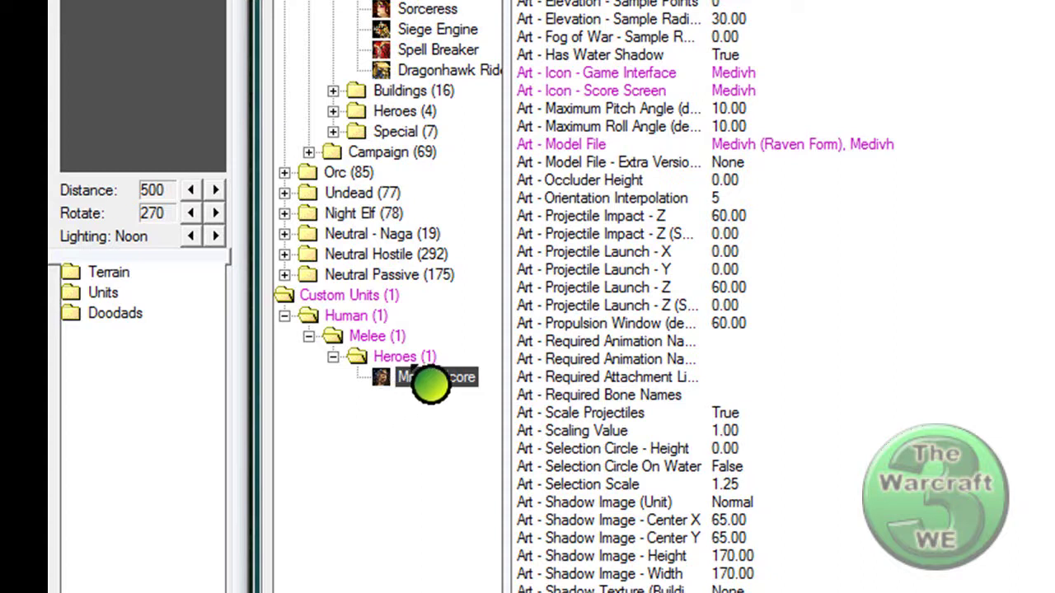
right_click(437, 381)
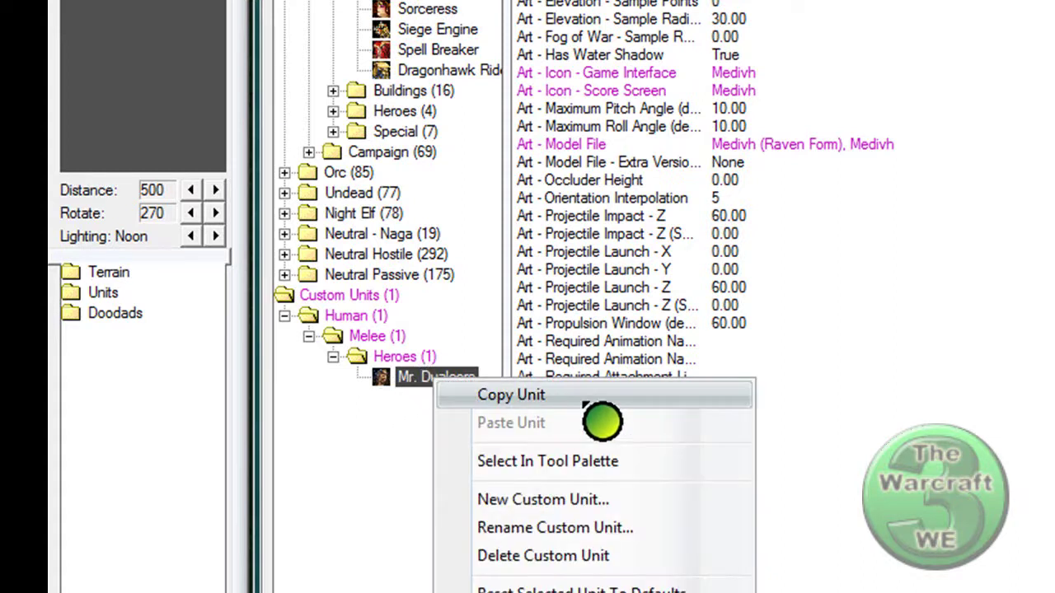
click(610, 400)
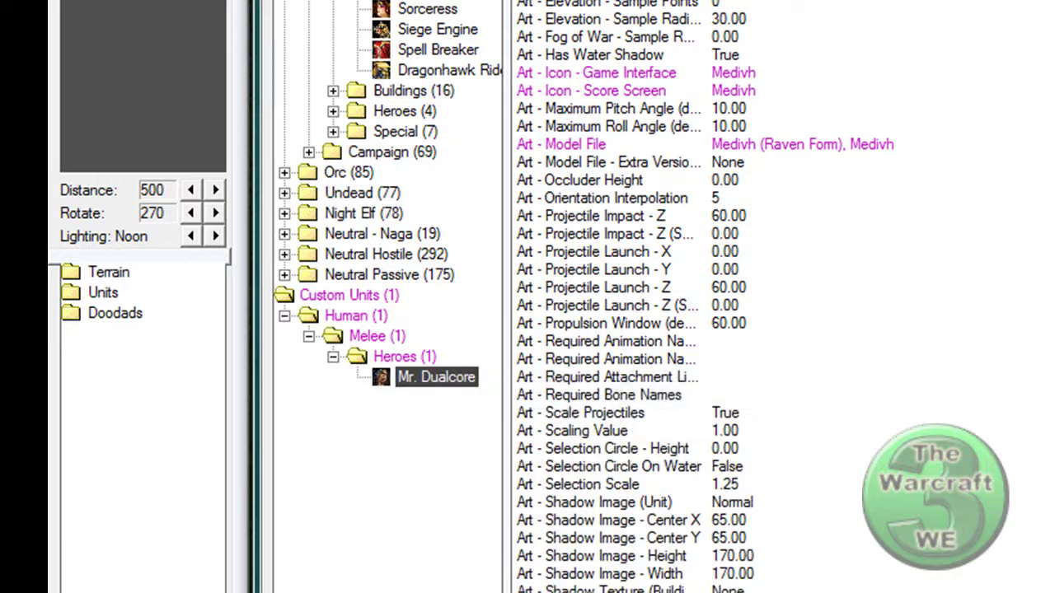
key(alt+Tab)
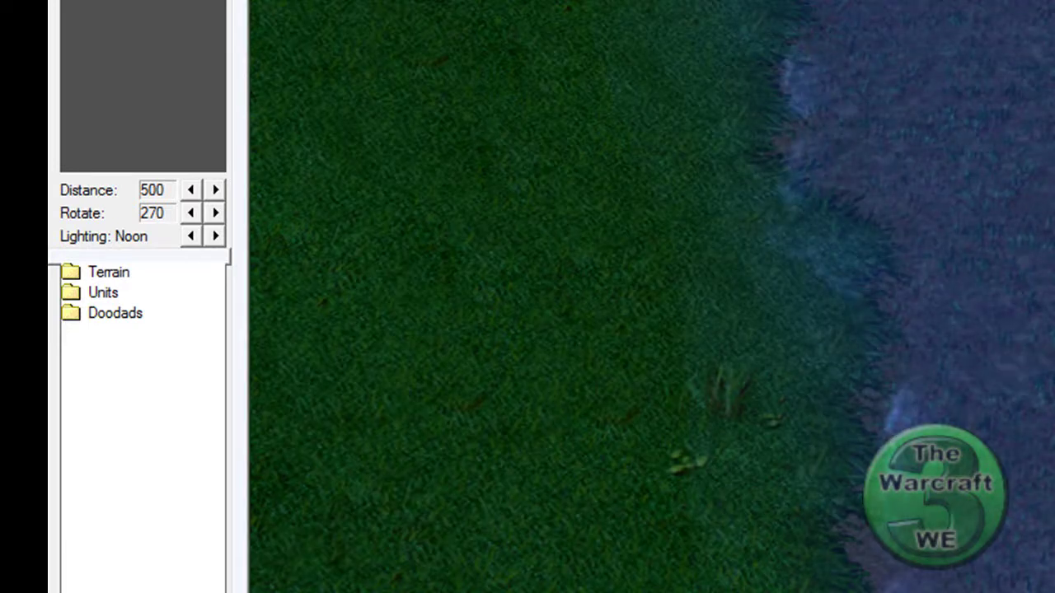
- Create a new blank map with the pasted Mr. Dualcore, checking its Art - Model File field
key(ctrl+n)
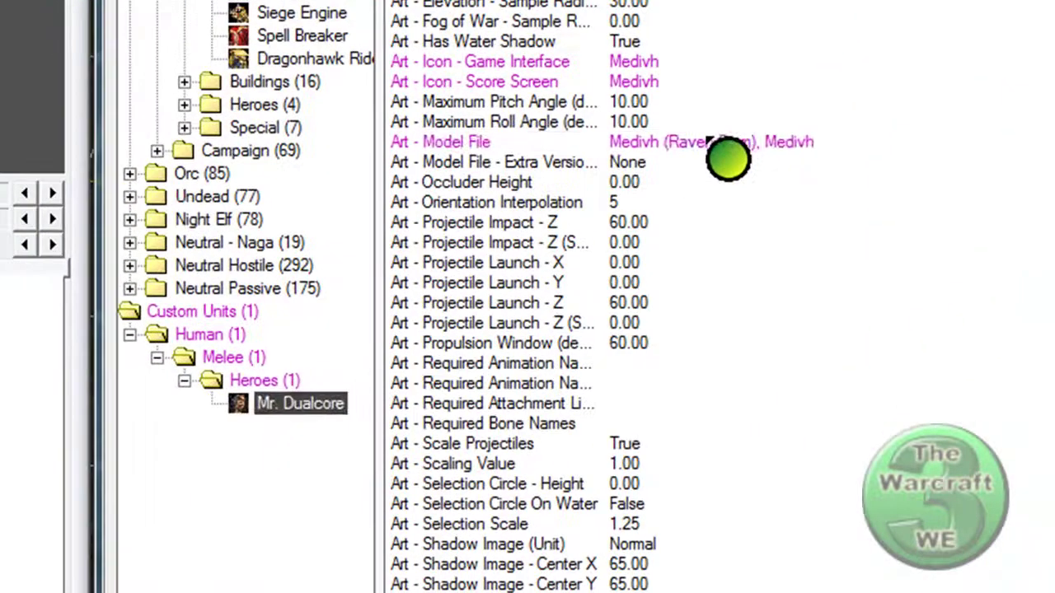
click(486, 351)
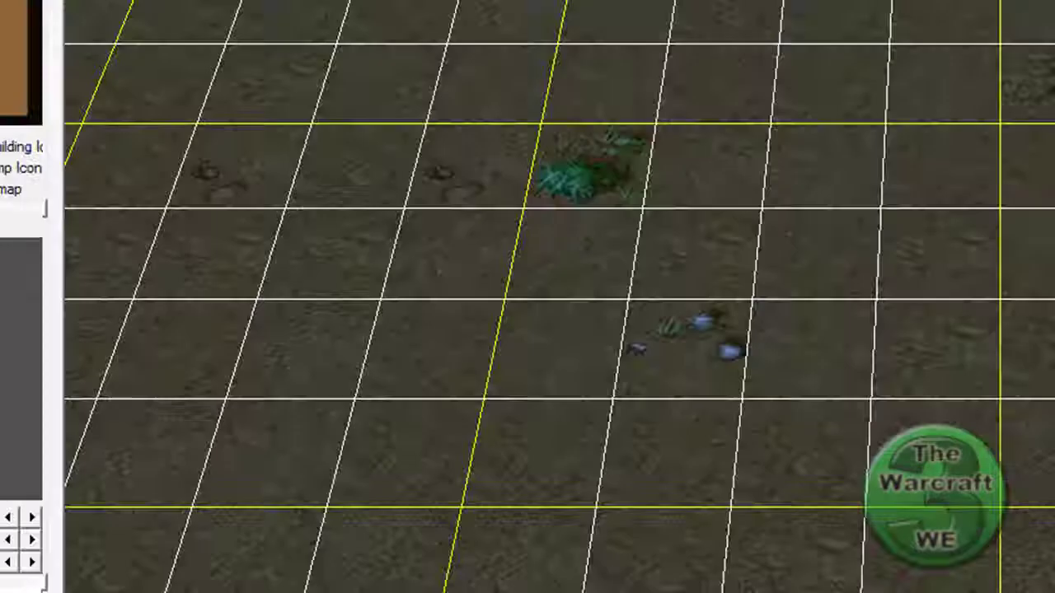
click(69, 30)
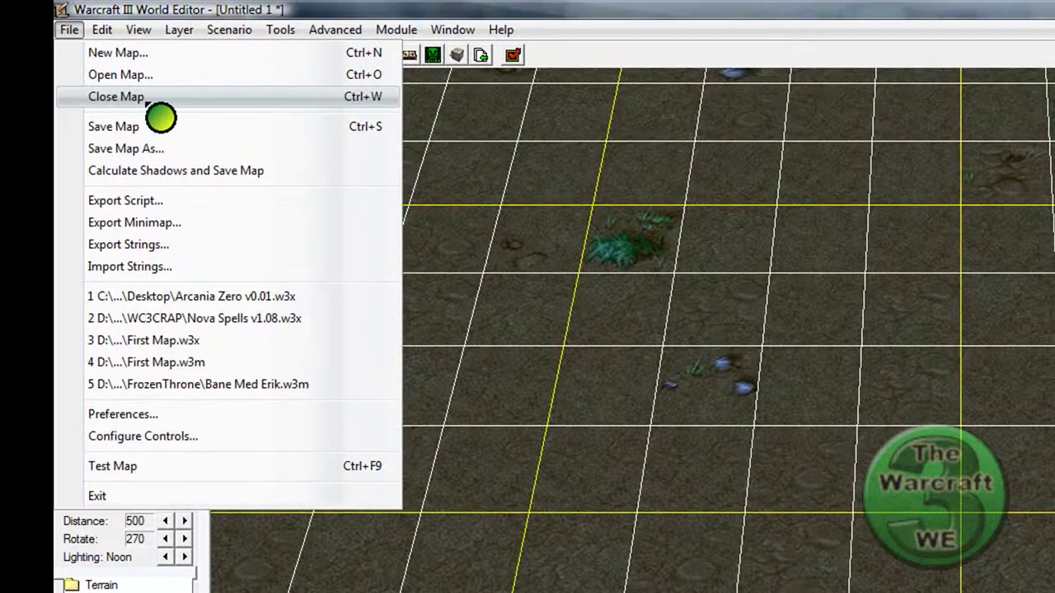
- Close the Untitled 1 map to return to Arcania Zero v0.01.w3x
click(215, 119)
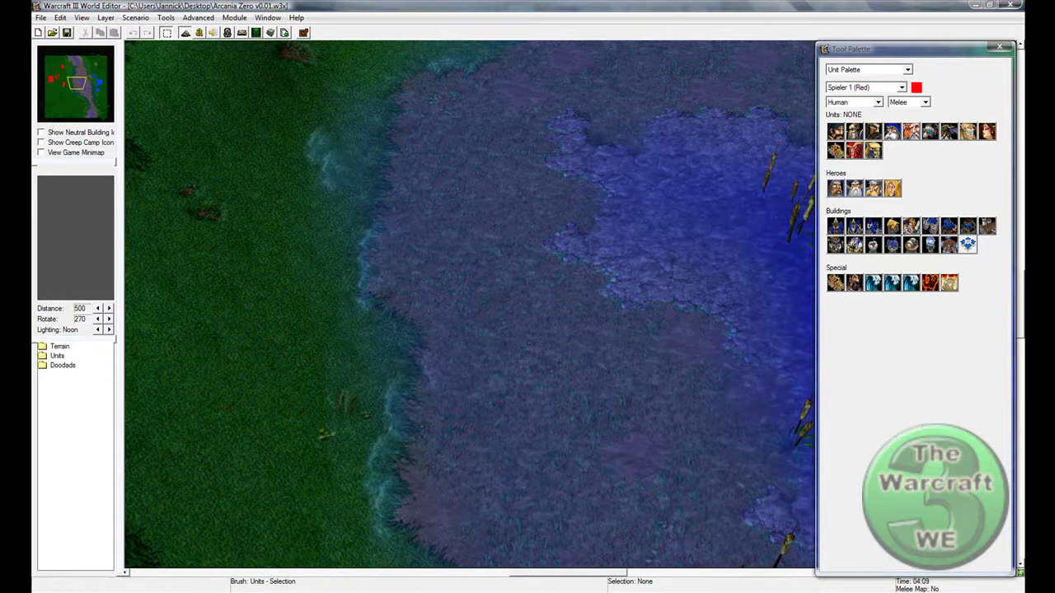
- Open the Object Editor with F6 and move through Destructibles and Doodads to Abilities
key(F6)
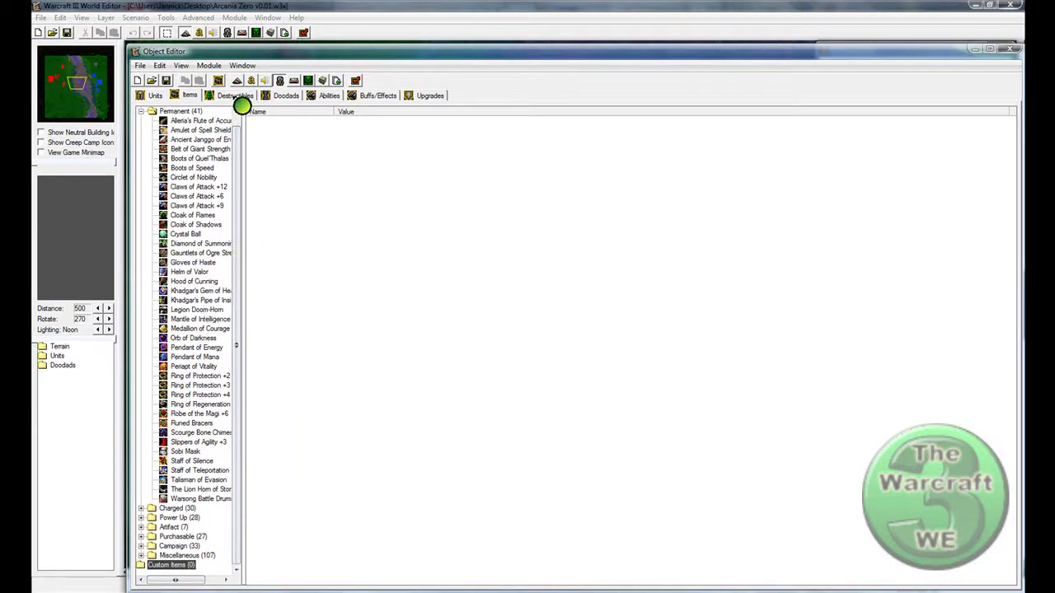
click(246, 97)
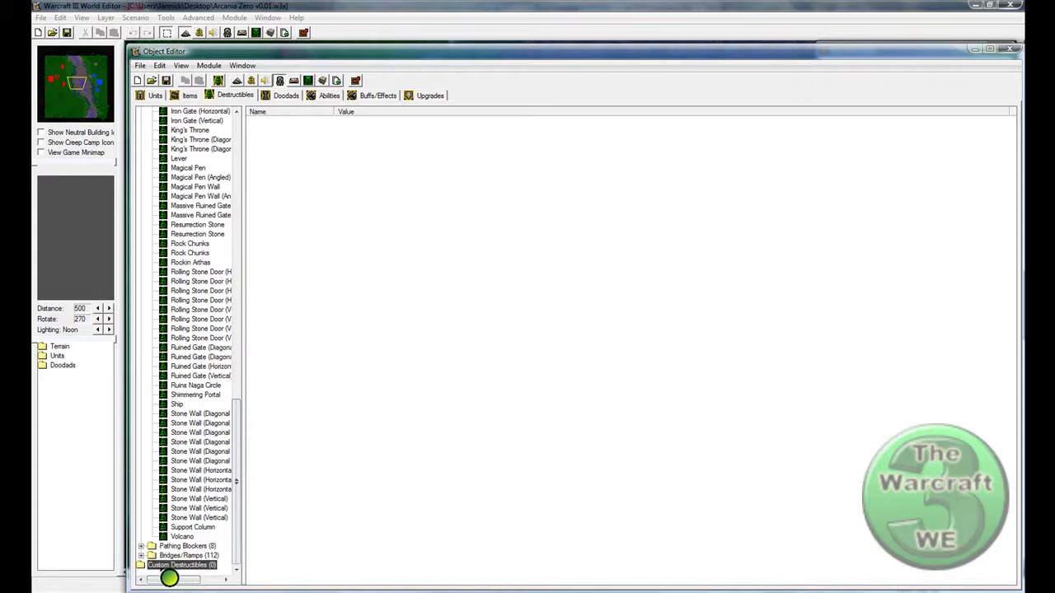
click(284, 104)
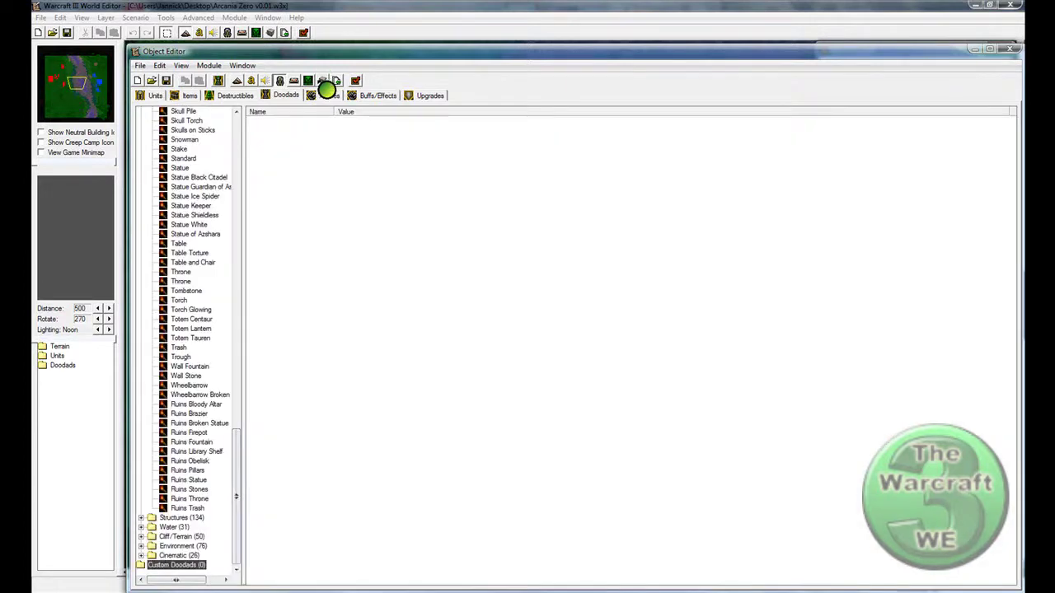
click(325, 95)
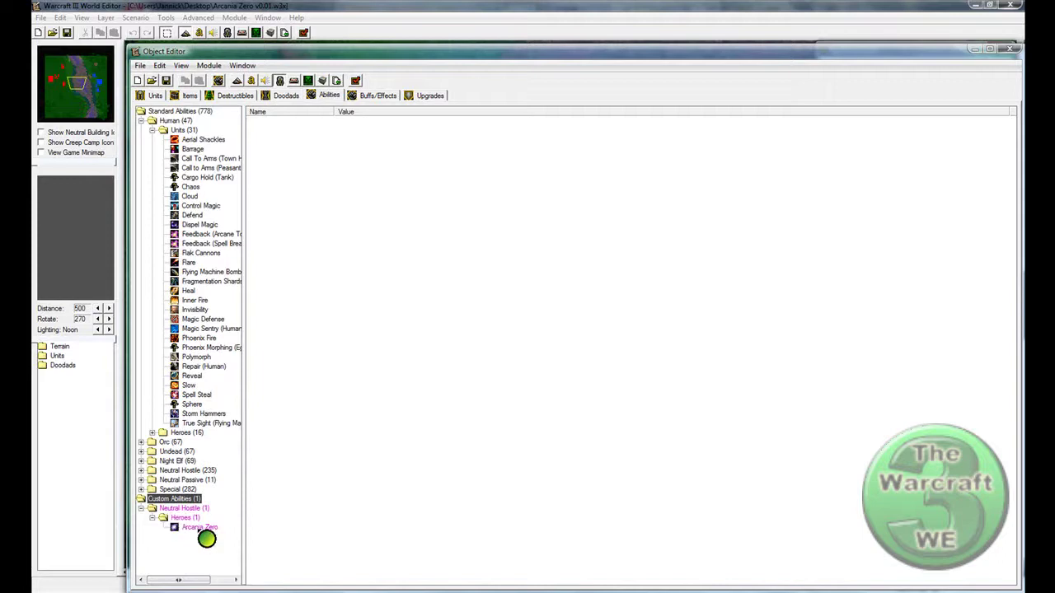
- Copy the custom Arcania Zero ability, then review the Buffs/Effects and Upgrades data
click(204, 529)
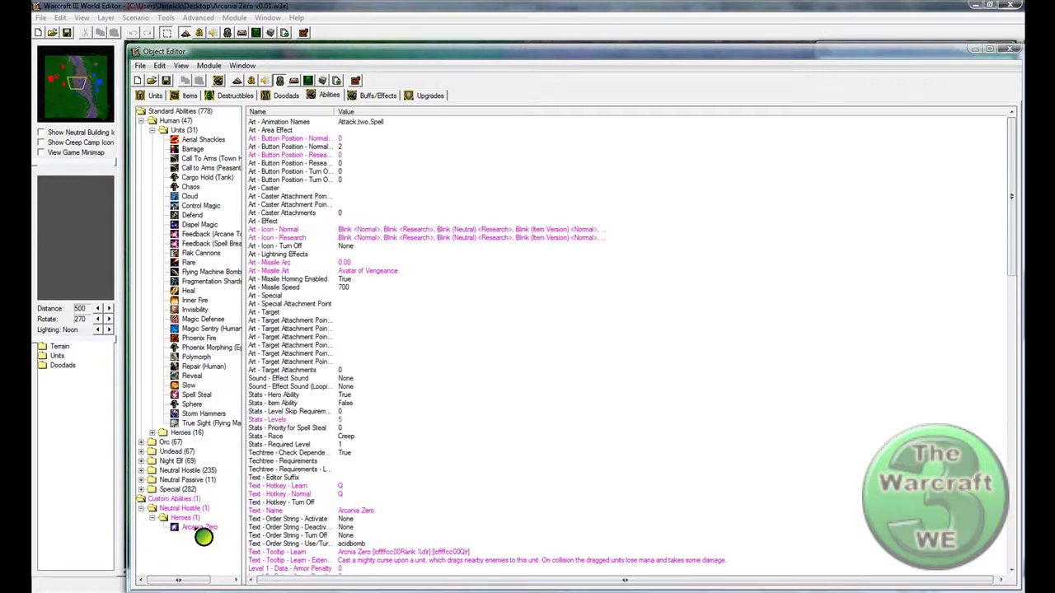
right_click(208, 528)
click(235, 429)
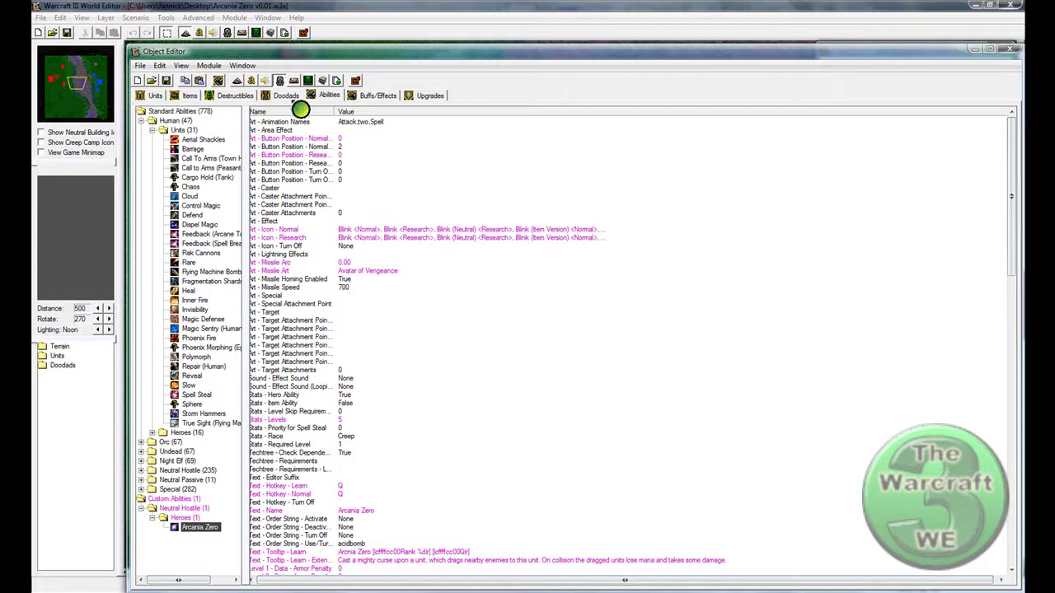
click(380, 99)
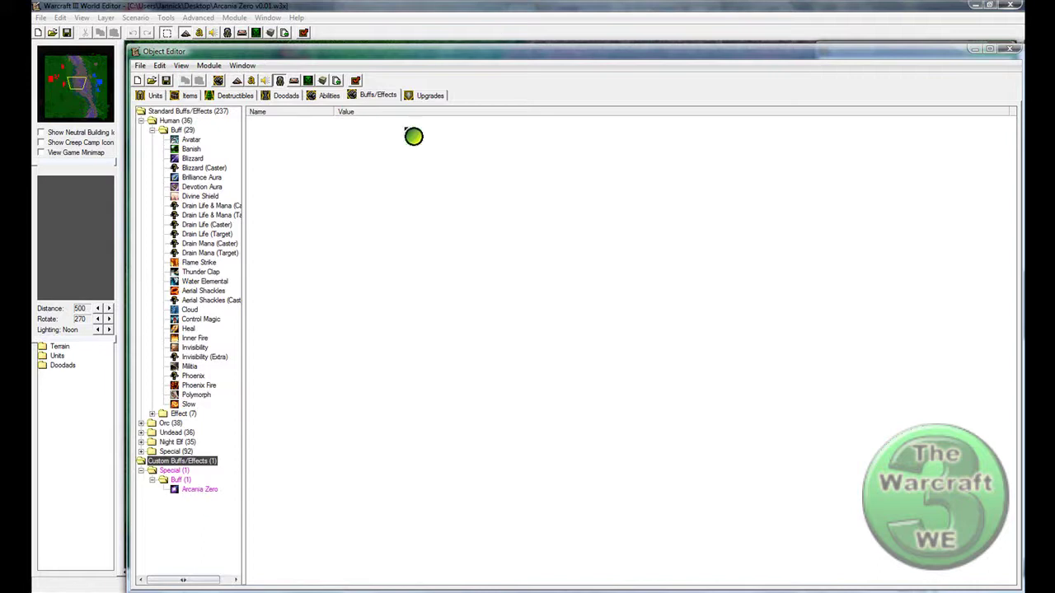
click(430, 99)
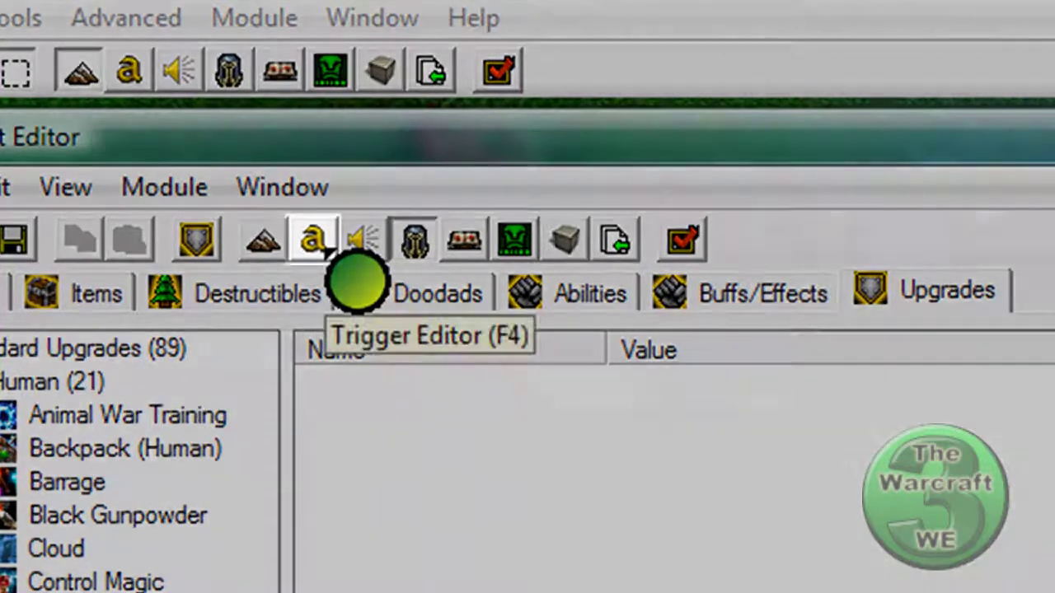
- Open the Trigger Editor from the Object Editor toolbar
click(328, 251)
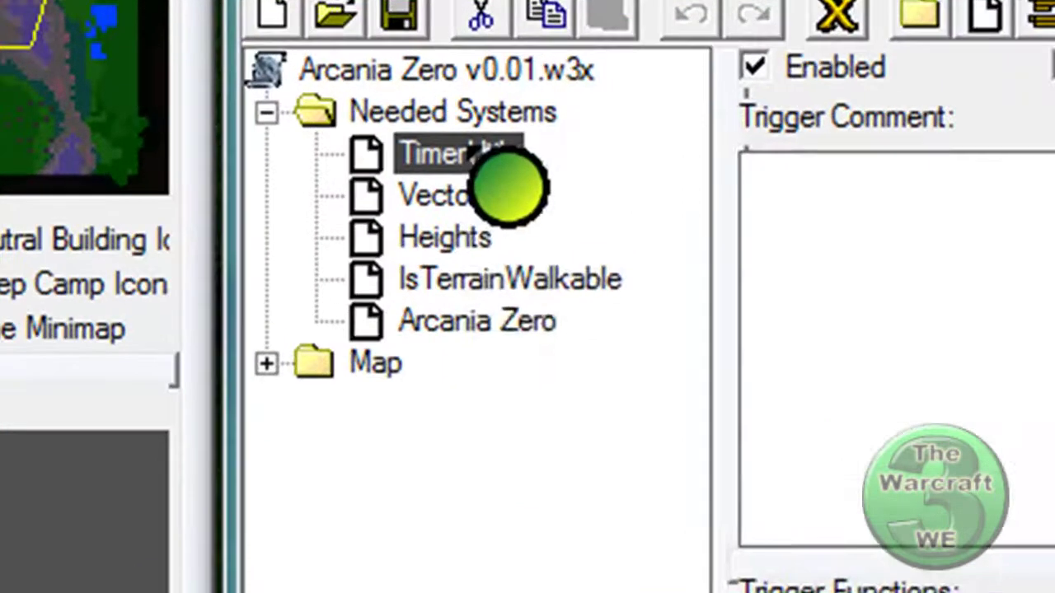
- Collapse the trigger list so only the Needed Systems and Map folders remain visible
right_click(474, 152)
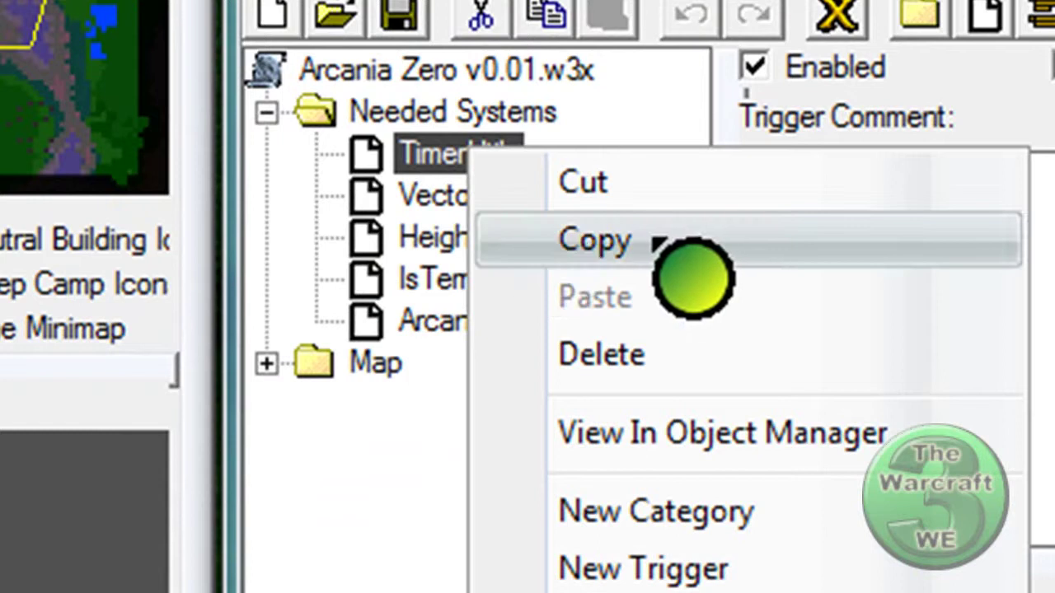
click(478, 155)
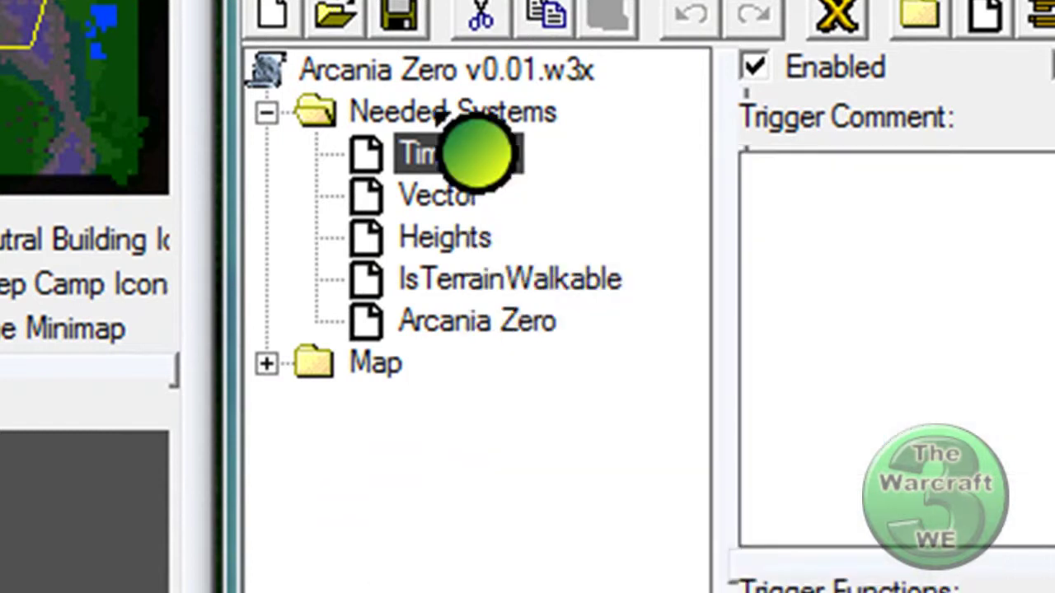
click(265, 113)
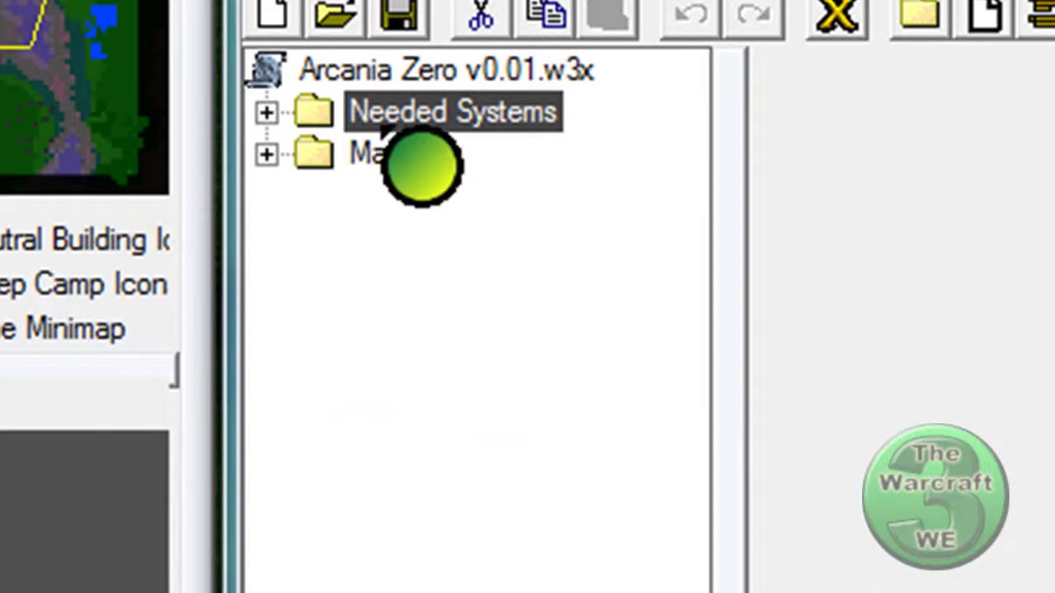
right_click(418, 113)
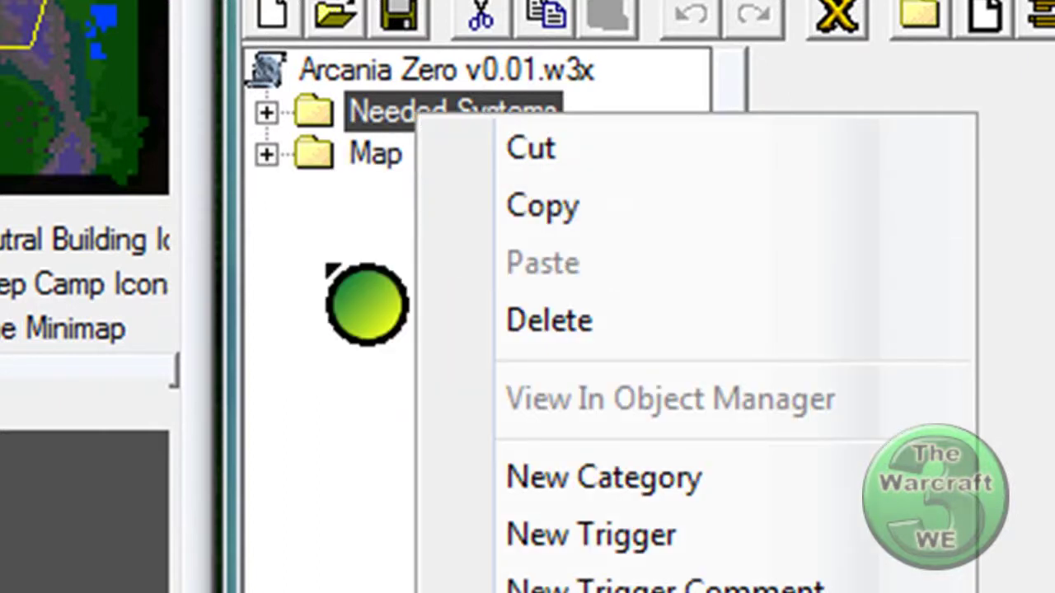
click(328, 267)
click(378, 153)
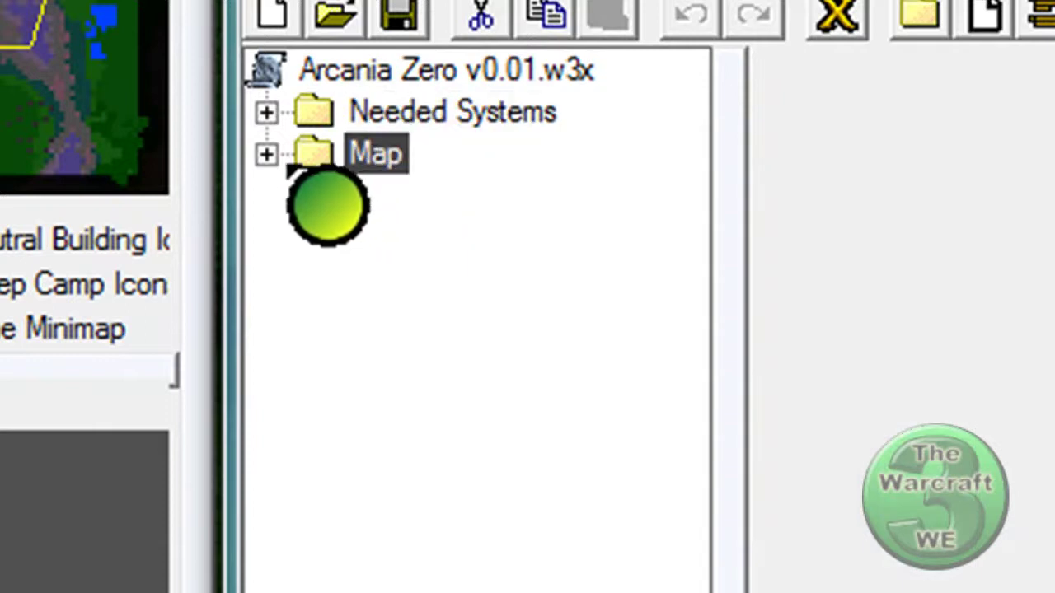
click(265, 155)
click(429, 236)
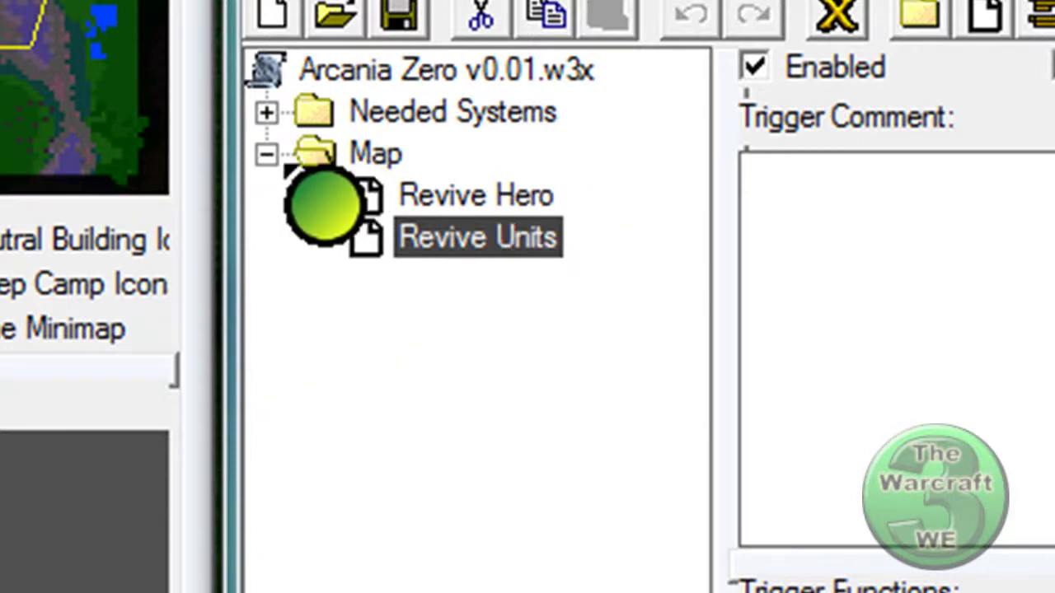
double_click(318, 155)
right_click(401, 125)
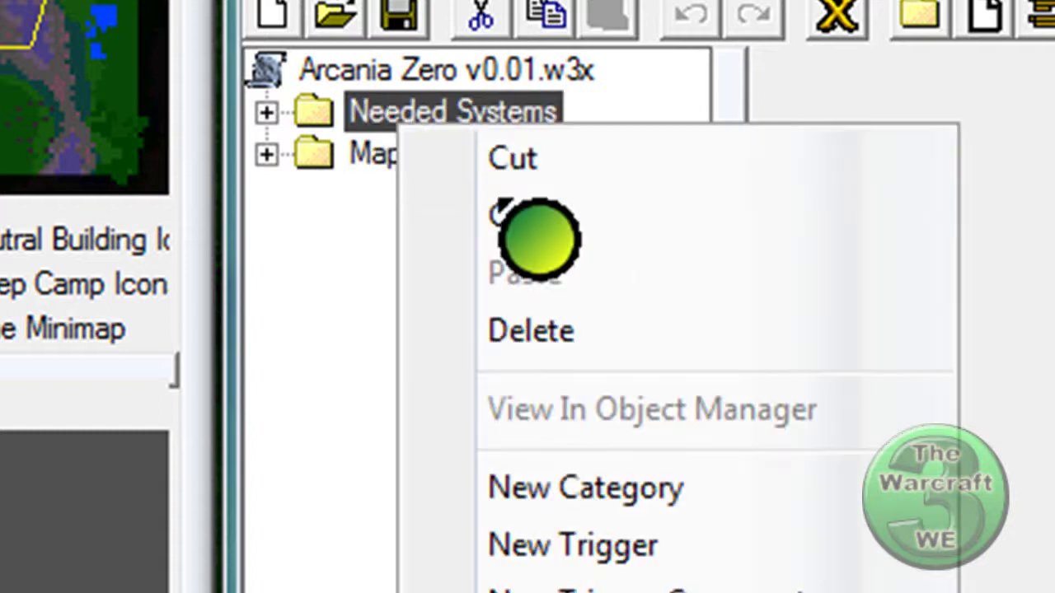
key(Escape)
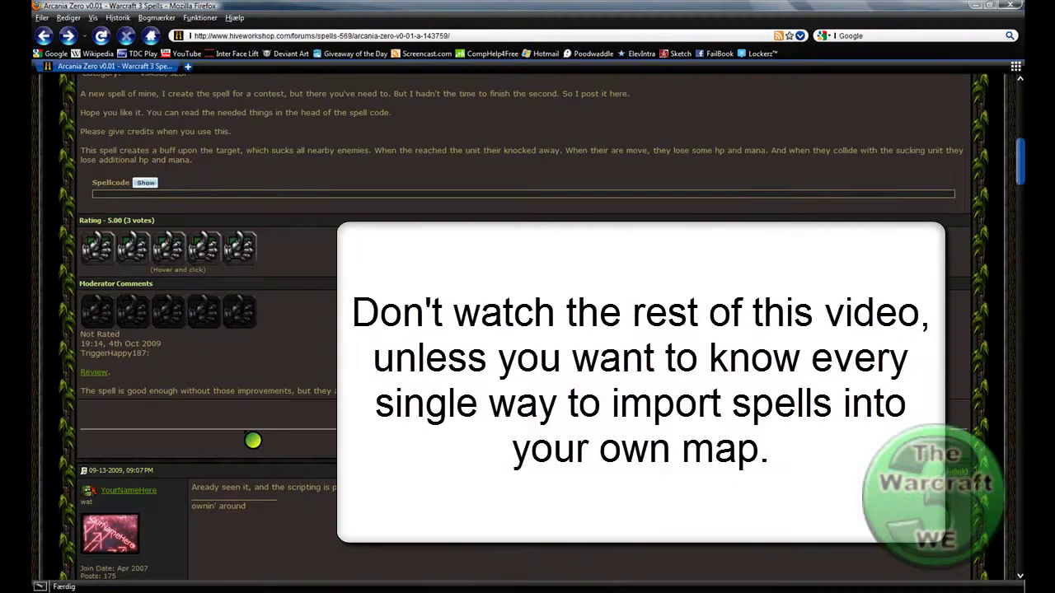
- Scroll the Arcania Zero v0.01 page to its Details text and the still-collapsed Spellcode section
scroll(299, 470, up, 6)
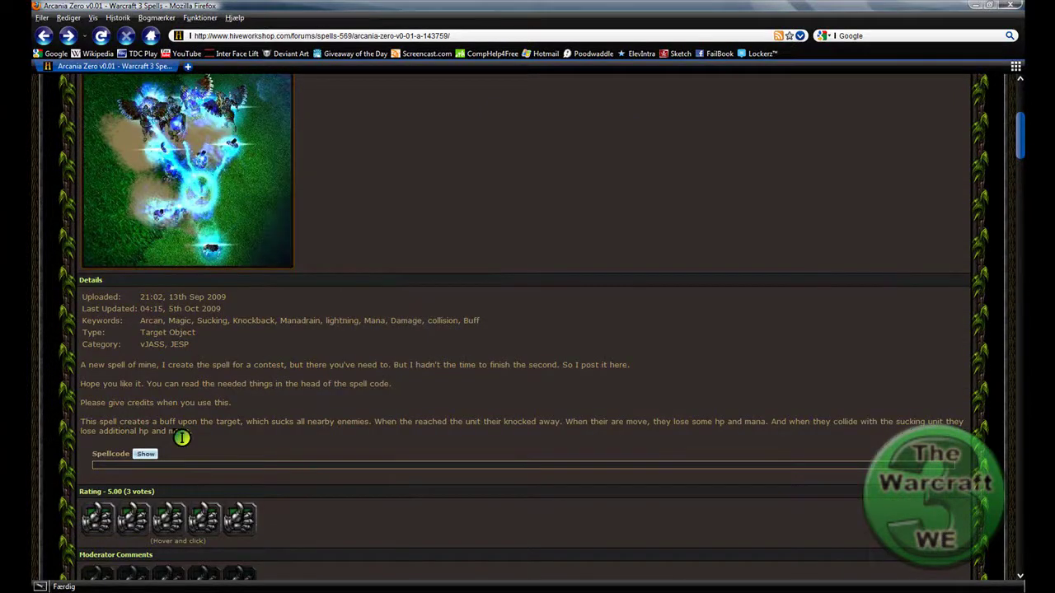
scroll(199, 419, down, 3)
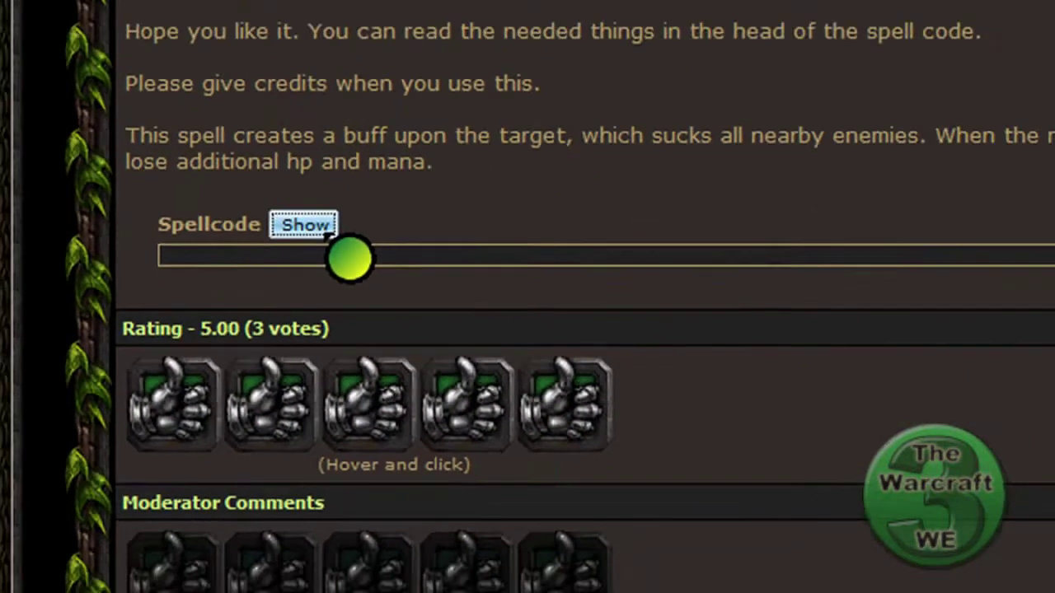
- Expand the Spellcode listing and scroll down through the Arcania Zero vJASS script
click(350, 203)
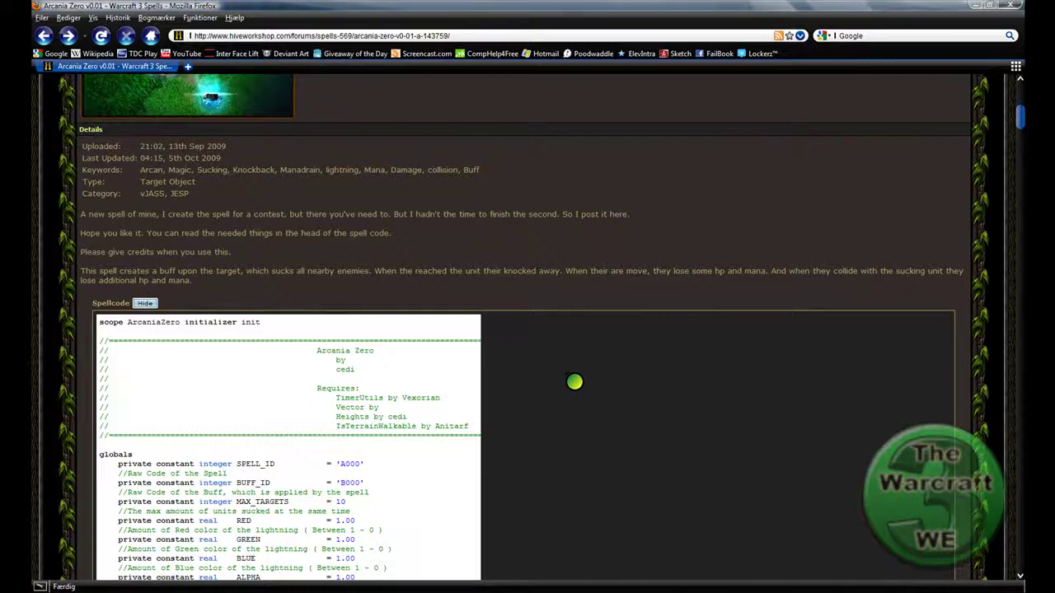
scroll(574, 382, down, 15)
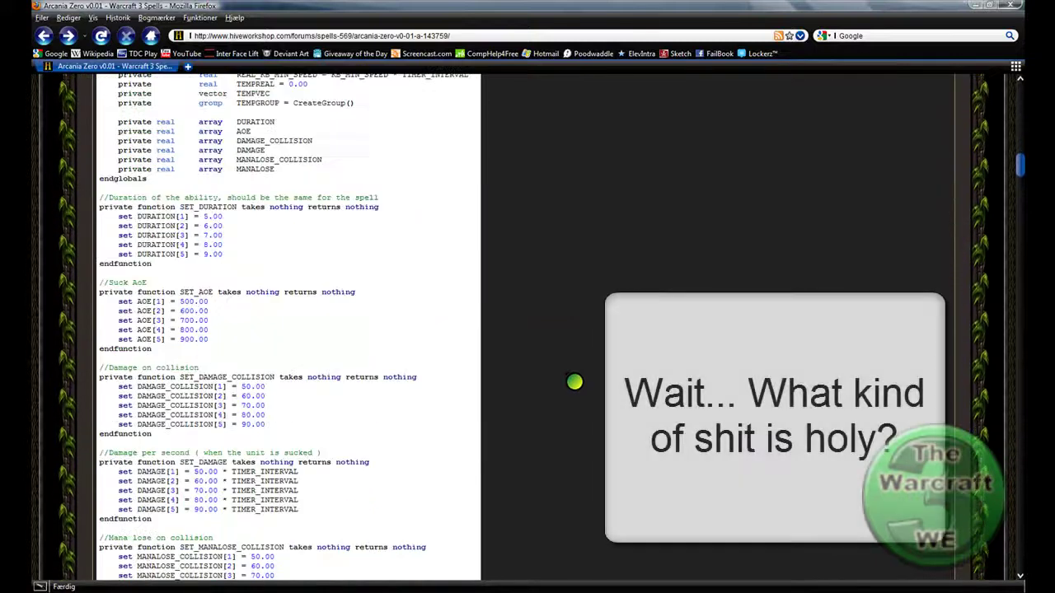
scroll(574, 382, down, 15)
scroll(574, 381, down, 6)
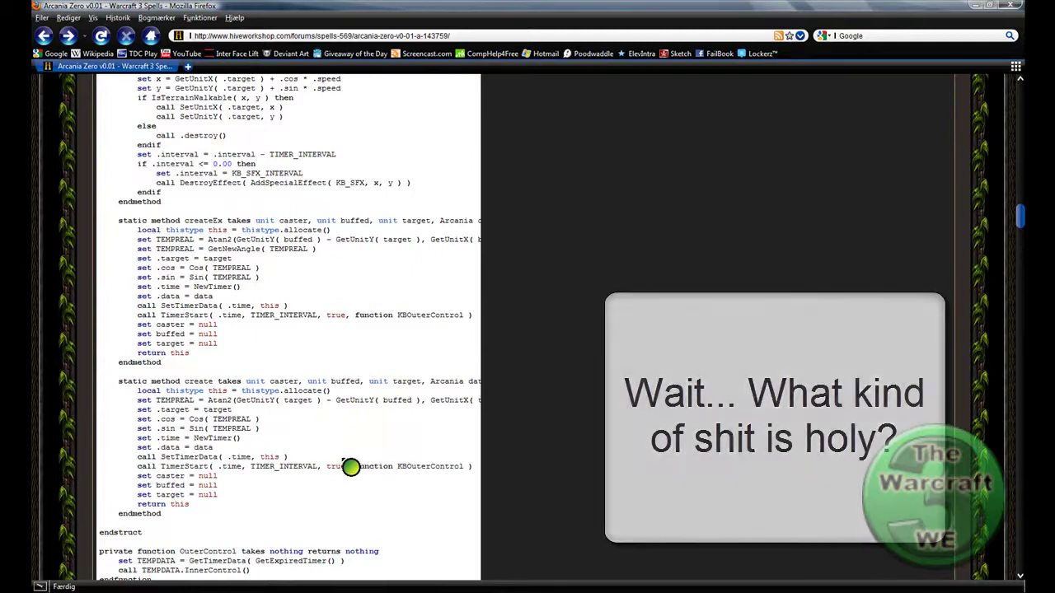
scroll(320, 471, down, 10)
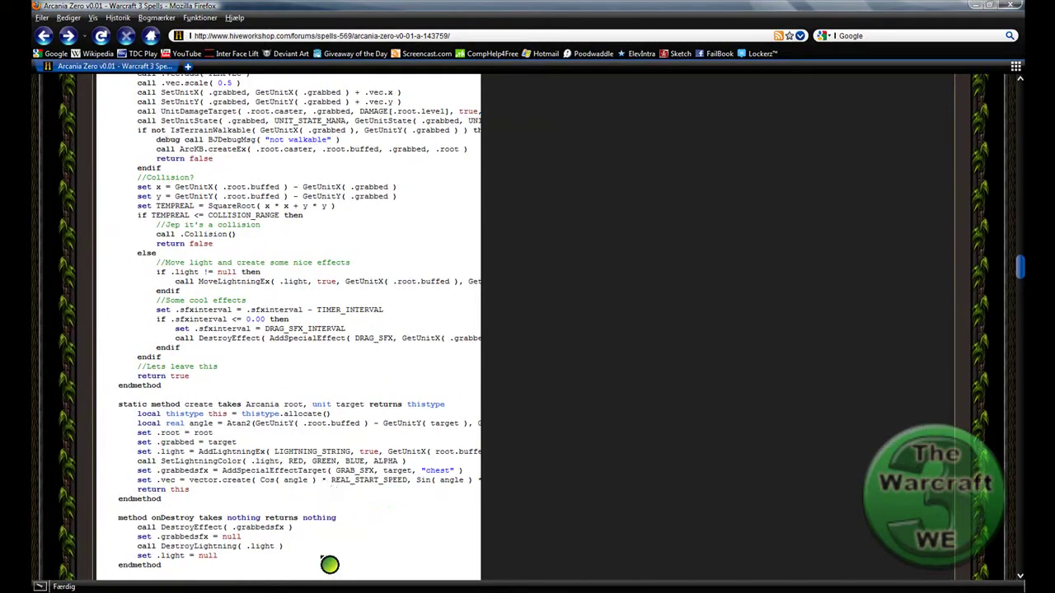
- Clear the stray code highlight and return to the scope header and globals section
drag(324, 561, 208, 105)
click(284, 369)
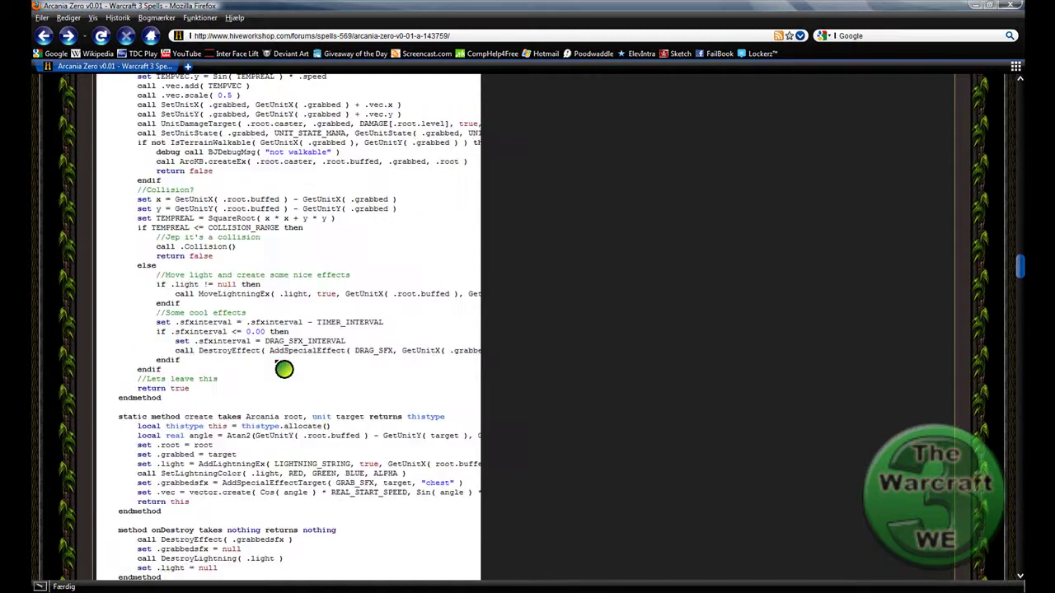
scroll(283, 369, up, 10)
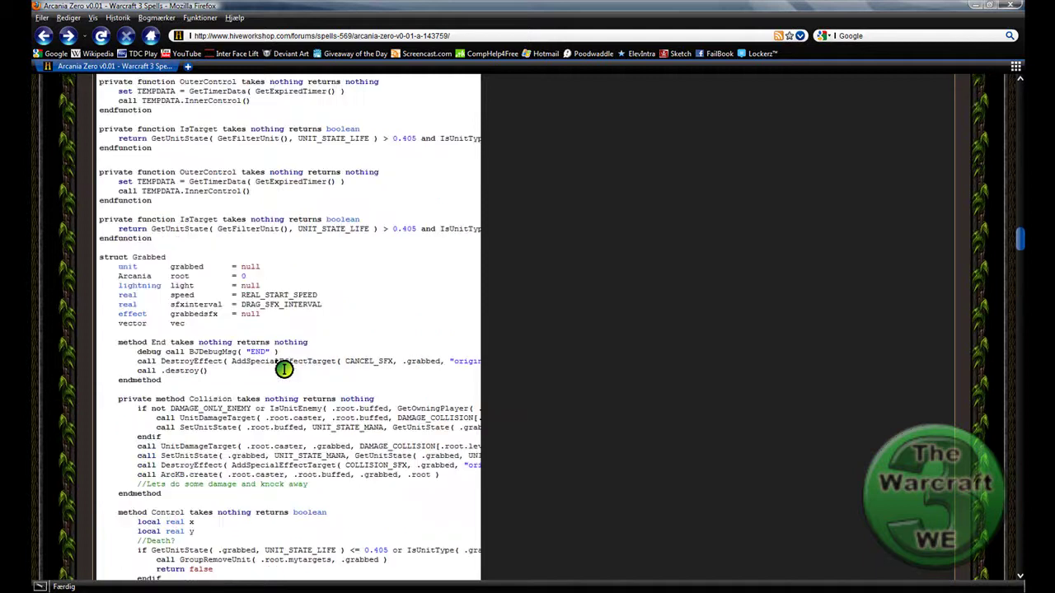
scroll(284, 369, up, 10)
scroll(284, 370, up, 15)
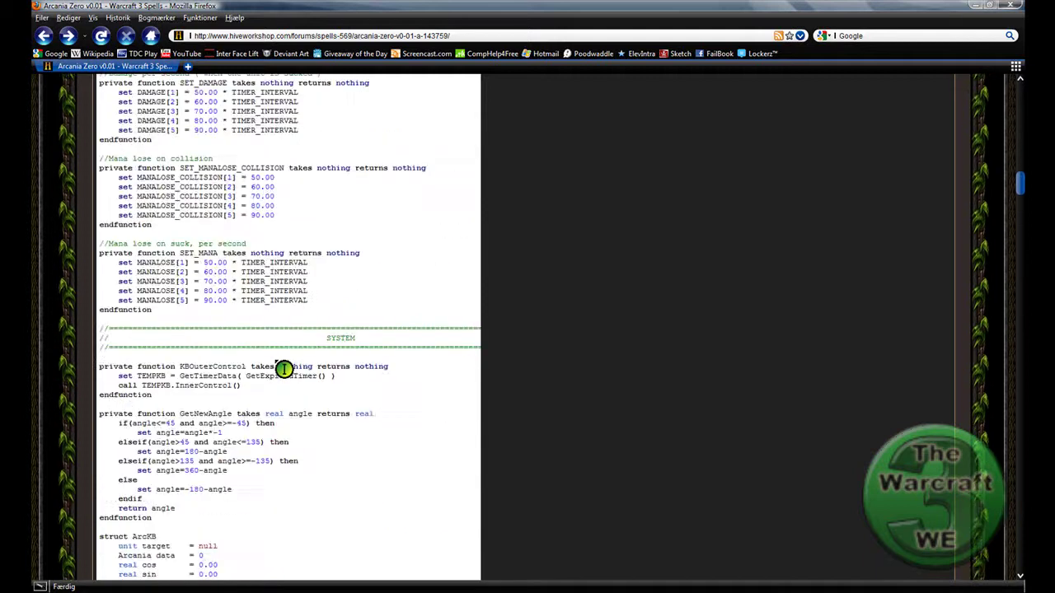
scroll(283, 369, up, 15)
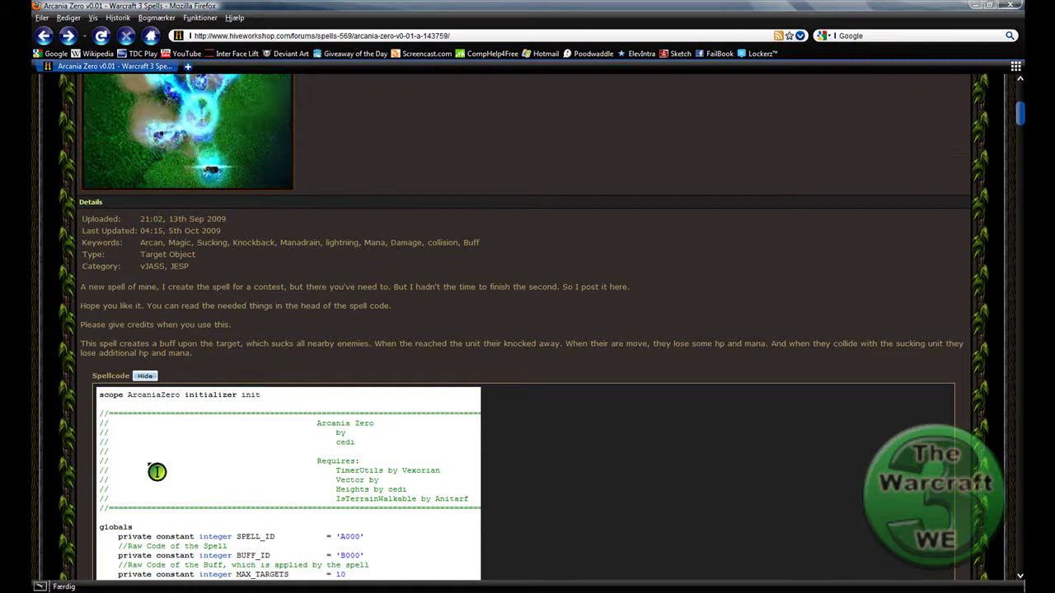
scroll(156, 472, down, 3)
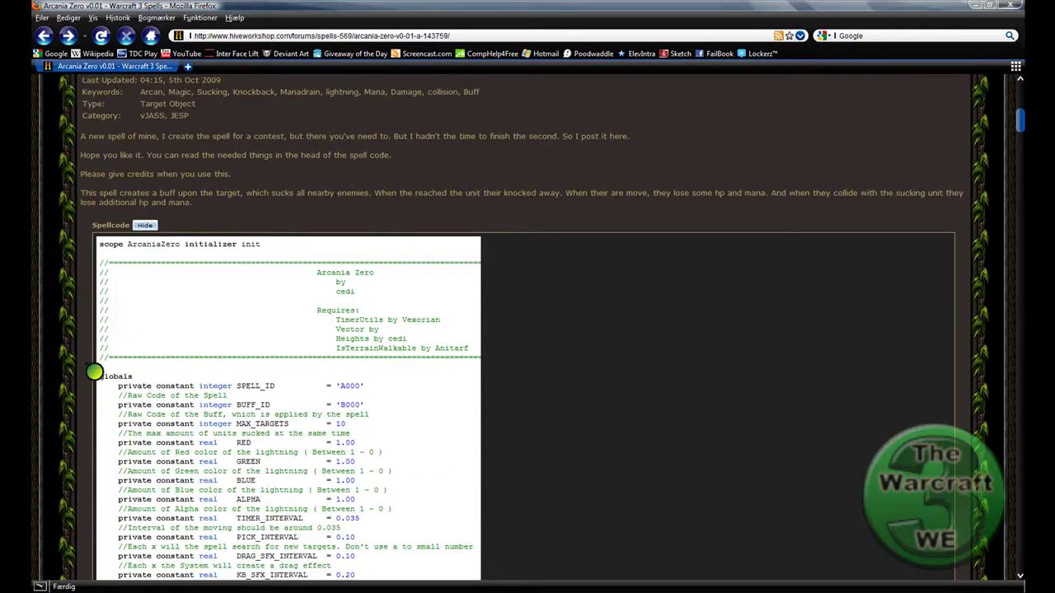
- Copy the vJASS code from globals through endscope with Kopier, then deselect it
drag(108, 385, 260, 199)
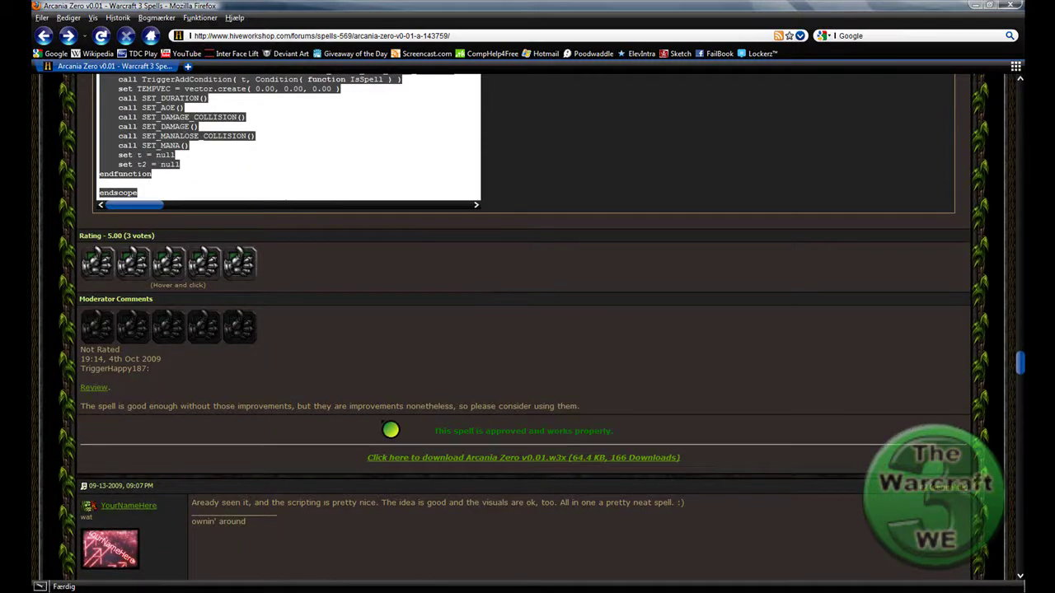
scroll(181, 404, up, 4)
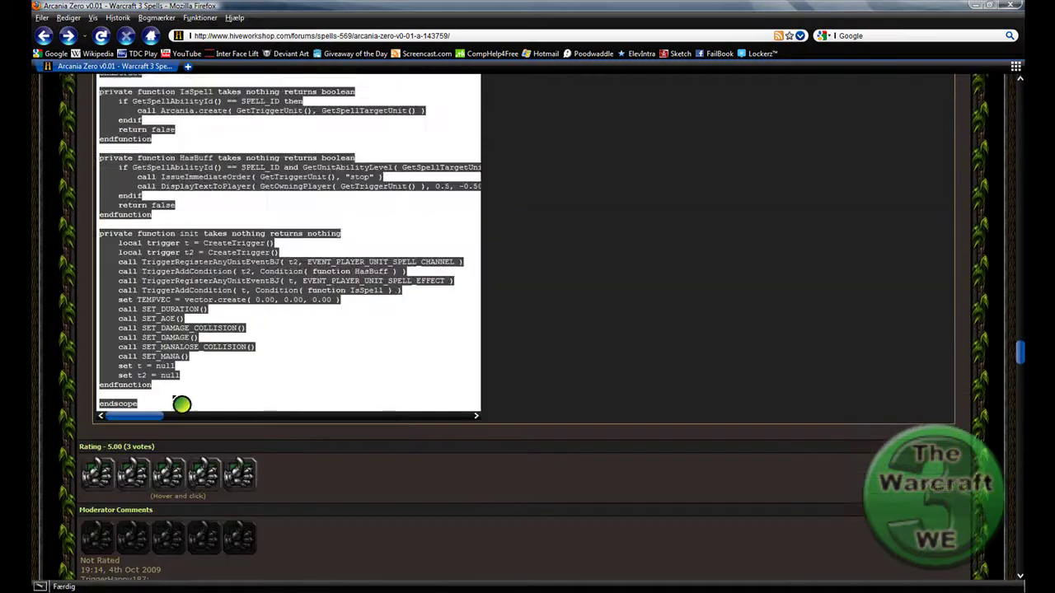
right_click(163, 346)
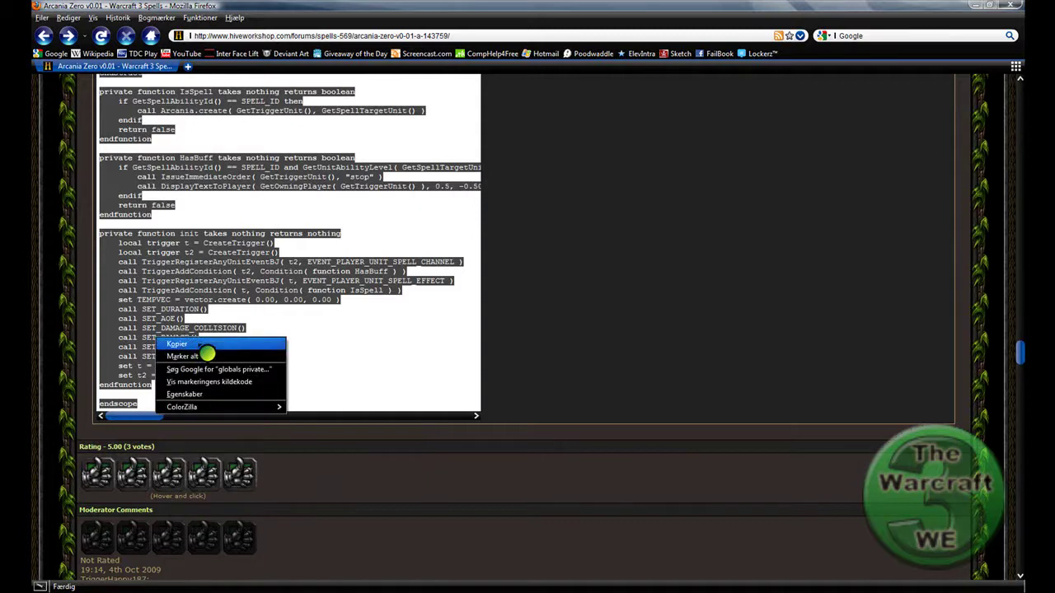
click(203, 345)
click(252, 385)
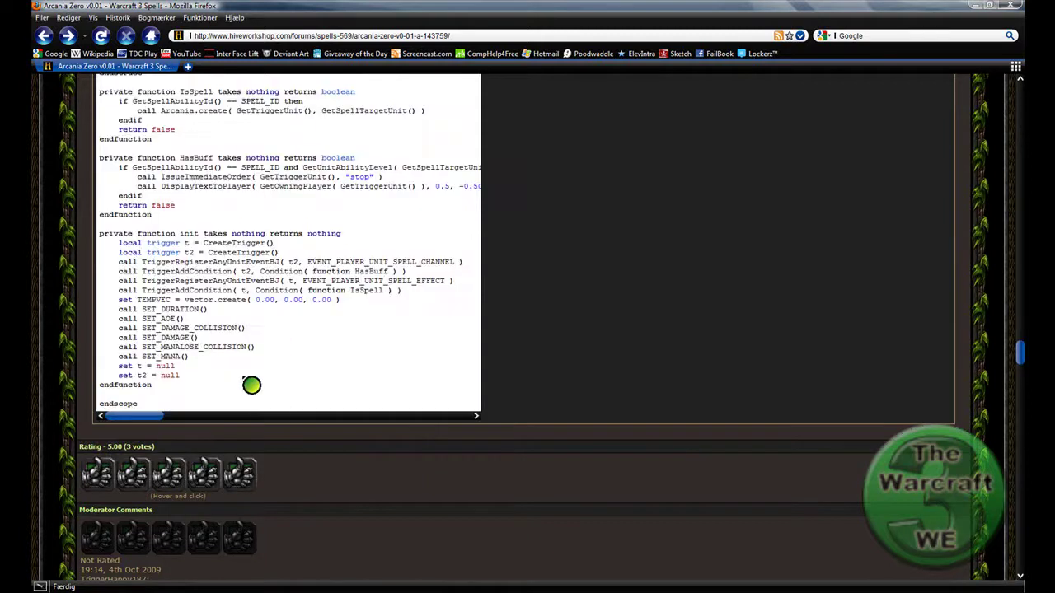